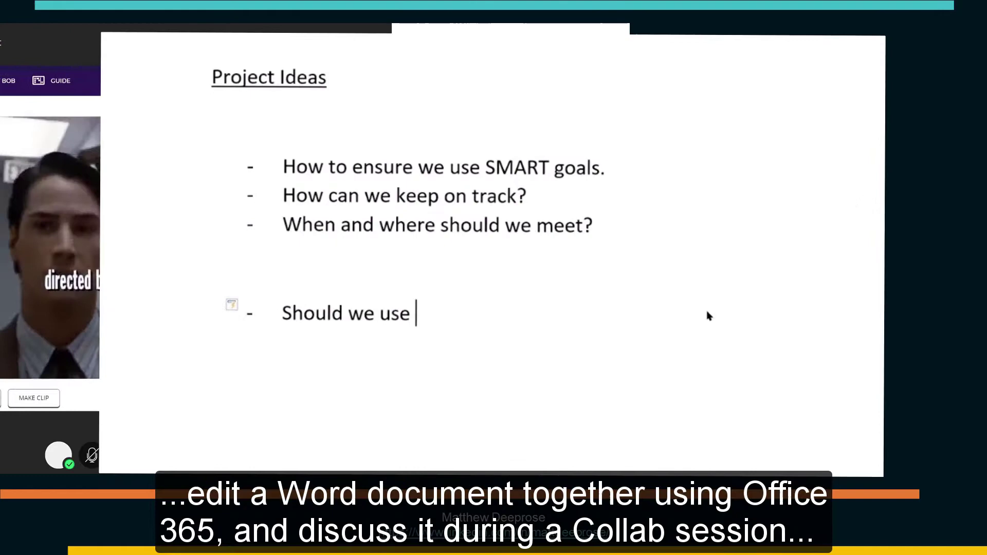
# Reply to the Collab session post with 'Thursday is good for me, how about at 3.30'.
pyautogui.write('a Blackboard')
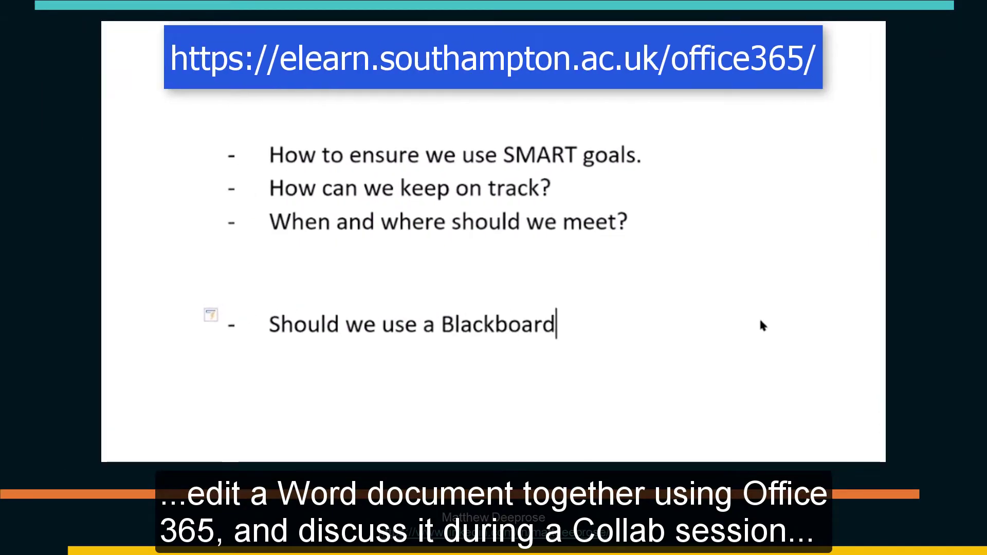
pyautogui.write(' group?')
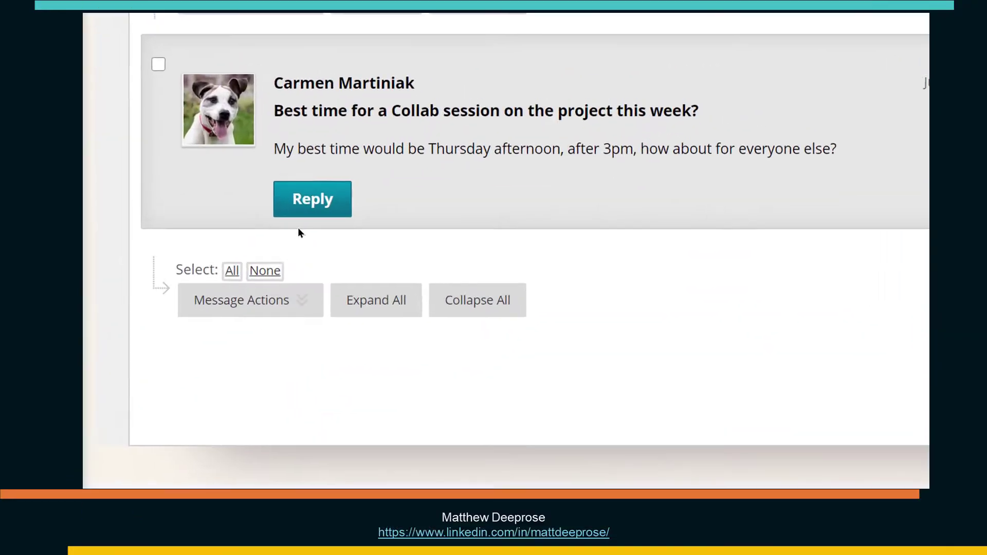
pyautogui.moveTo(571, 204)
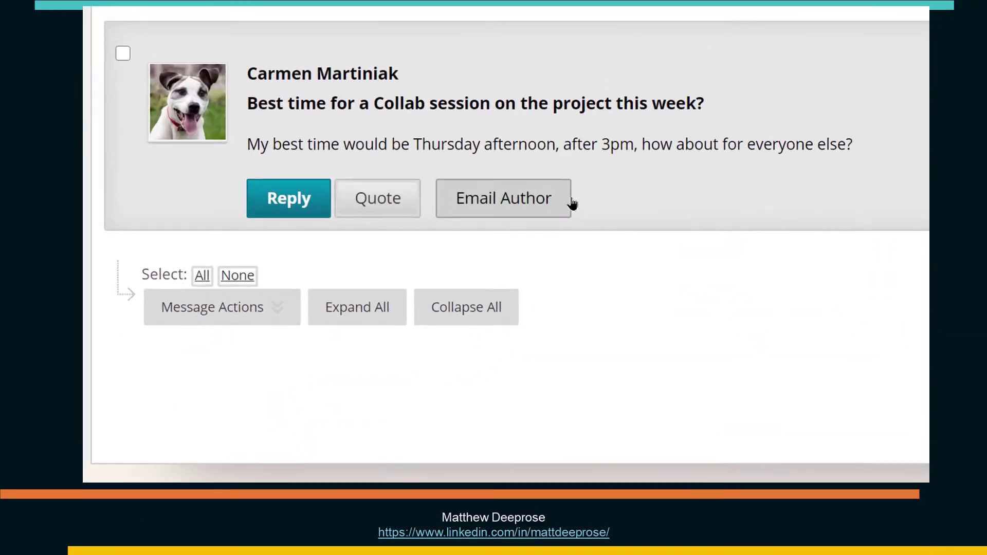
pyautogui.click(303, 205)
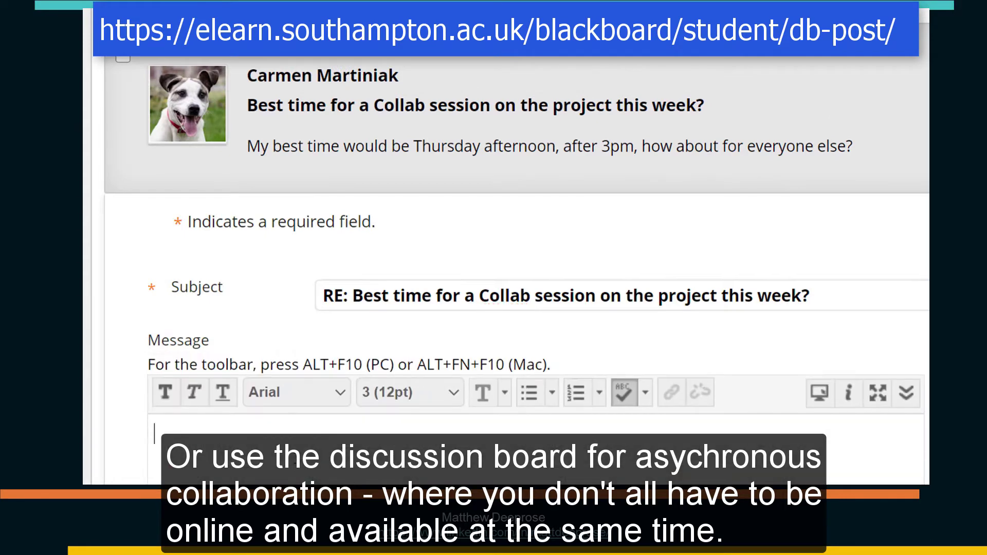
pyautogui.write('Thursday is good for me, how about at 3.30')
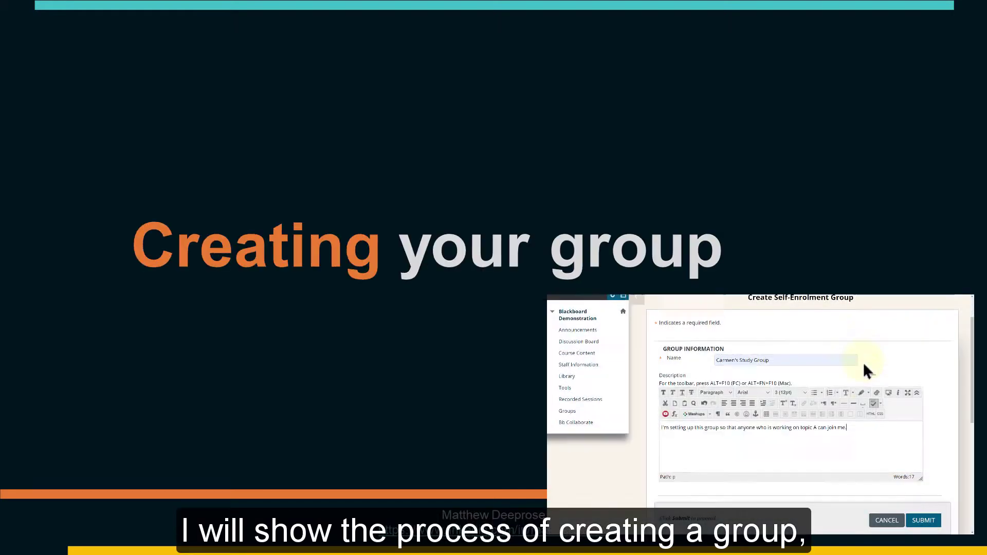
# Scroll back to the Blackboard Demonstration course's Announcements page.
pyautogui.scroll(-5, 736, 384)
pyautogui.scroll(-2, 736, 390)
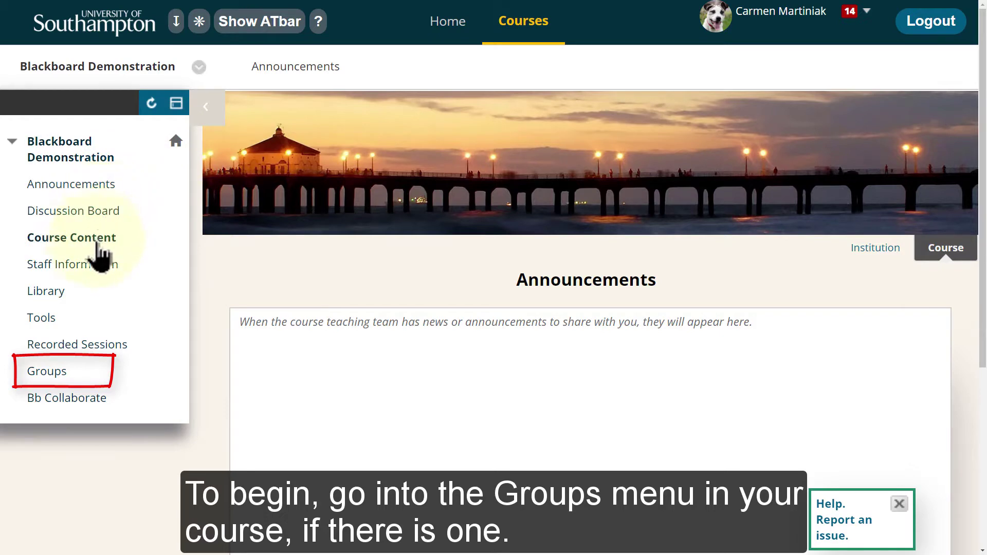
# Reach the course's Groups page through the Tools list to start creating a group.
pyautogui.click(66, 369)
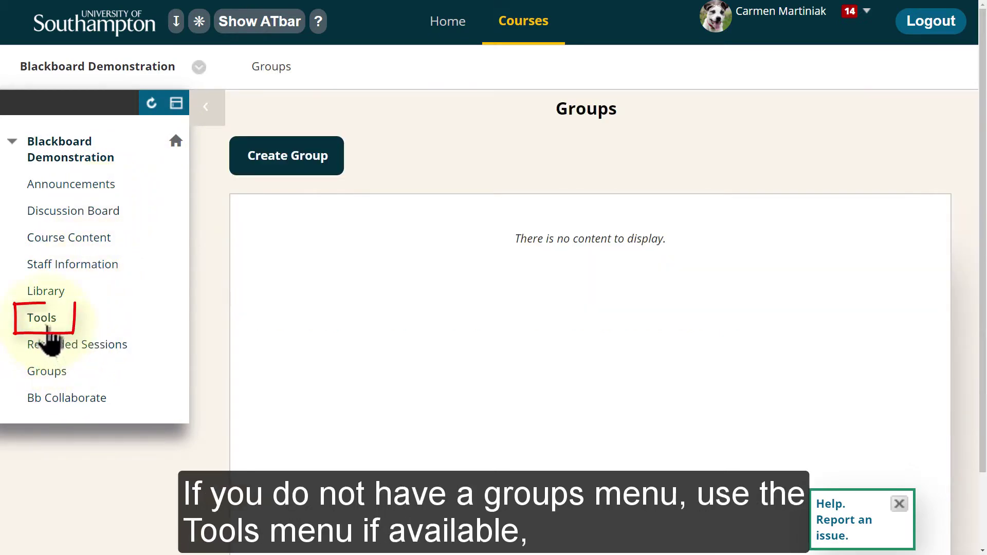
pyautogui.click(45, 323)
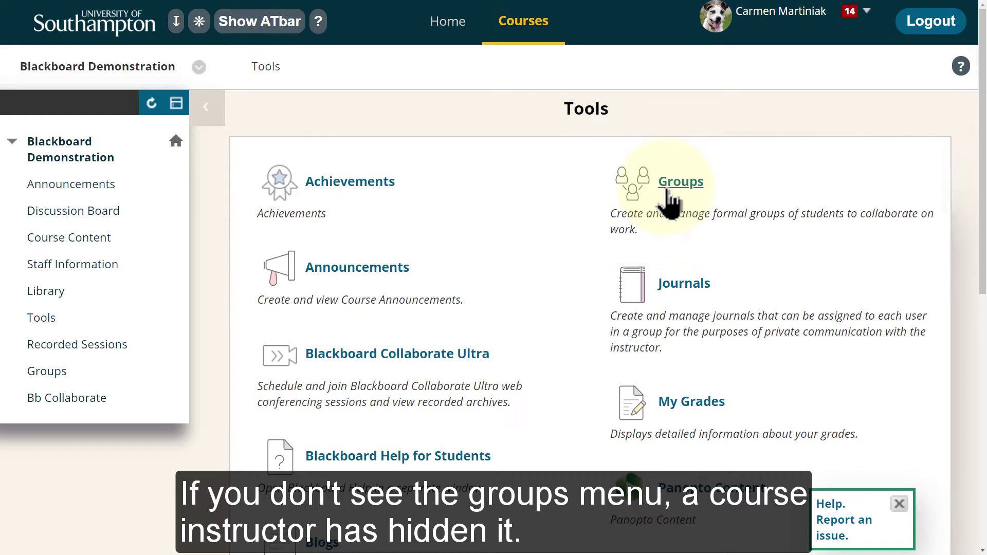
pyautogui.click(669, 186)
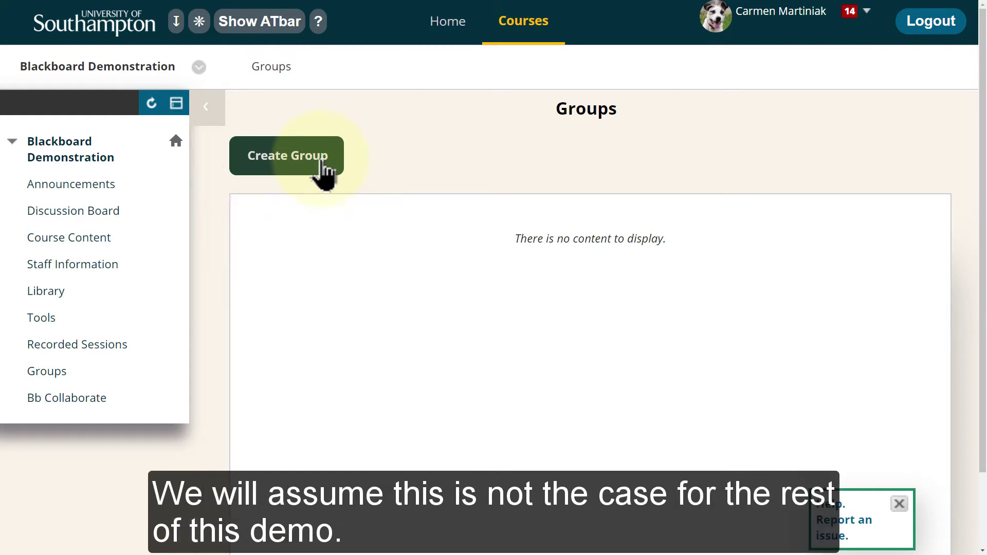
# Start a new group, giving it the student's study-group name and pasting in its description.
pyautogui.click(323, 165)
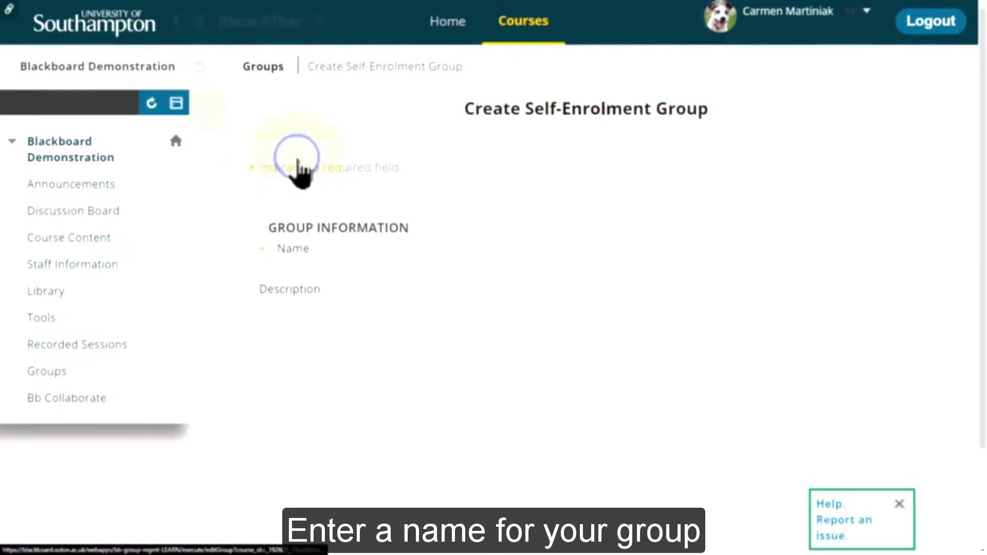
pyautogui.write("Carmen's Study Group")
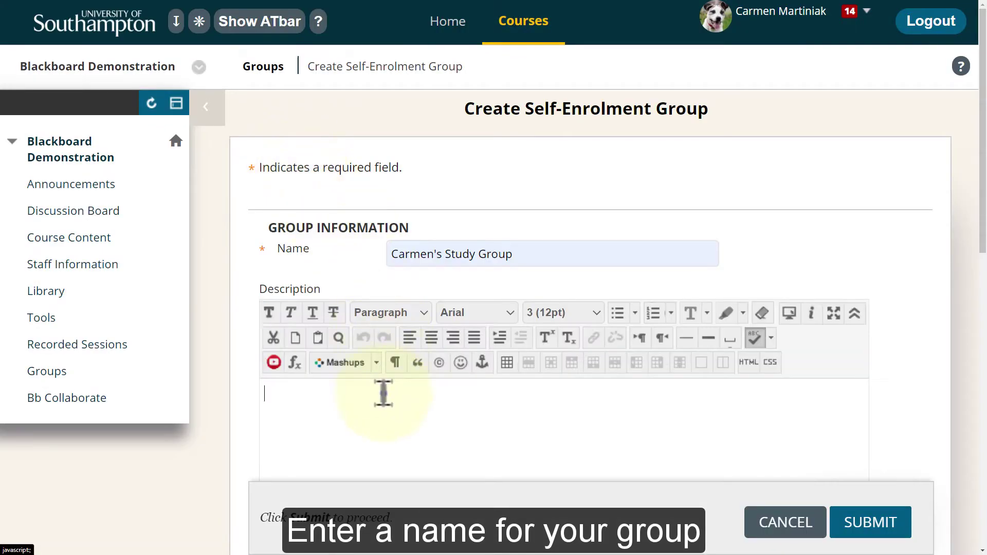
pyautogui.click(383, 394)
pyautogui.scroll(-1, 650, 183)
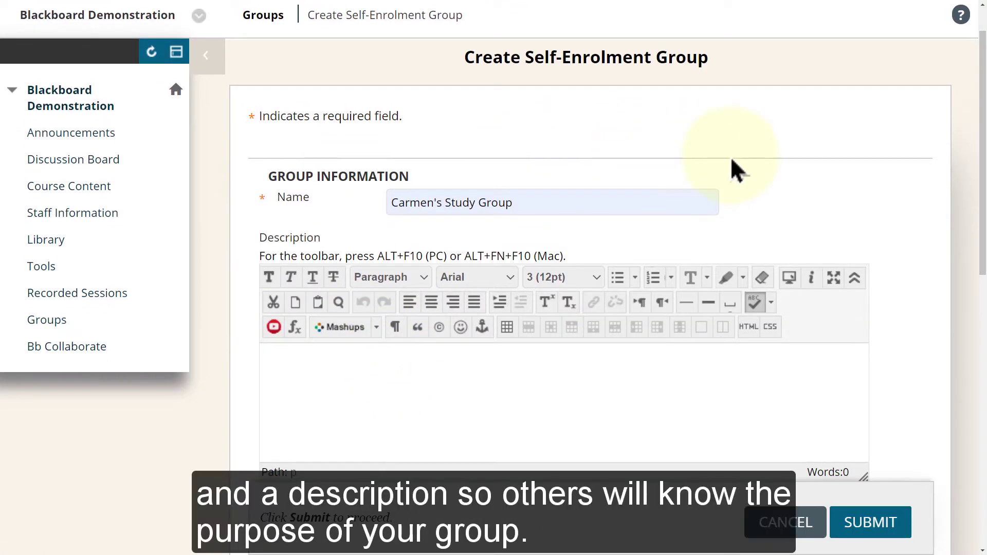
pyautogui.write("I'm setting up this group so that anyone who is working on topic A can join me.")
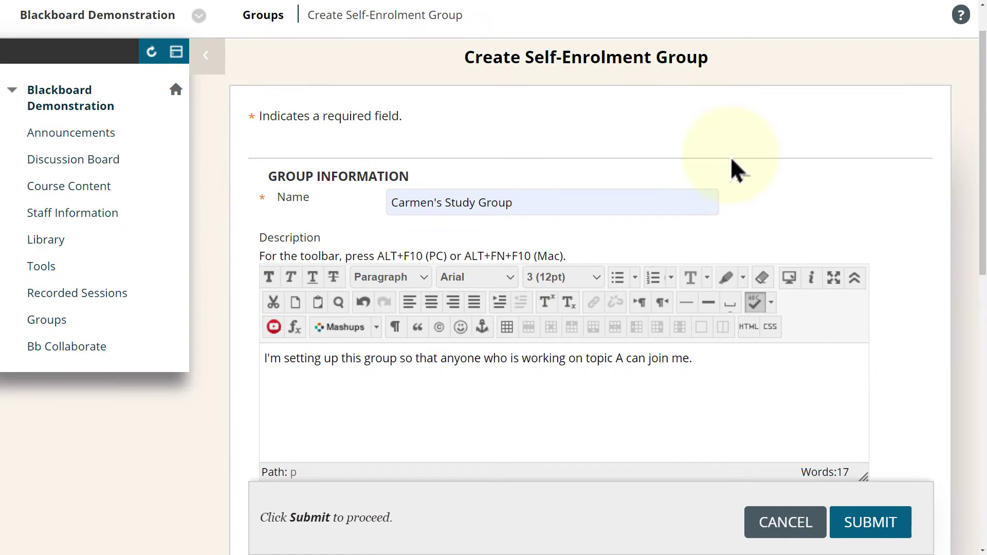
pyautogui.scroll(-2, 736, 170)
pyautogui.scroll(-6, 732, 164)
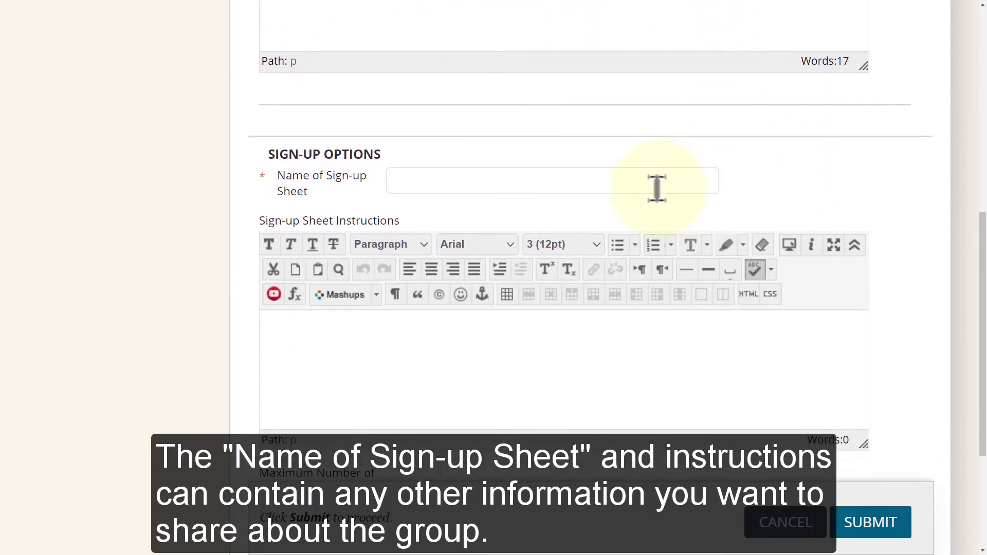
# Name the sign-up sheet 'Join my group', cap it at 200 members, add instructions and submit.
pyautogui.click(438, 186)
pyautogui.write('Join my group')
pyautogui.scroll(-2, 416, 345)
pyautogui.click(421, 366)
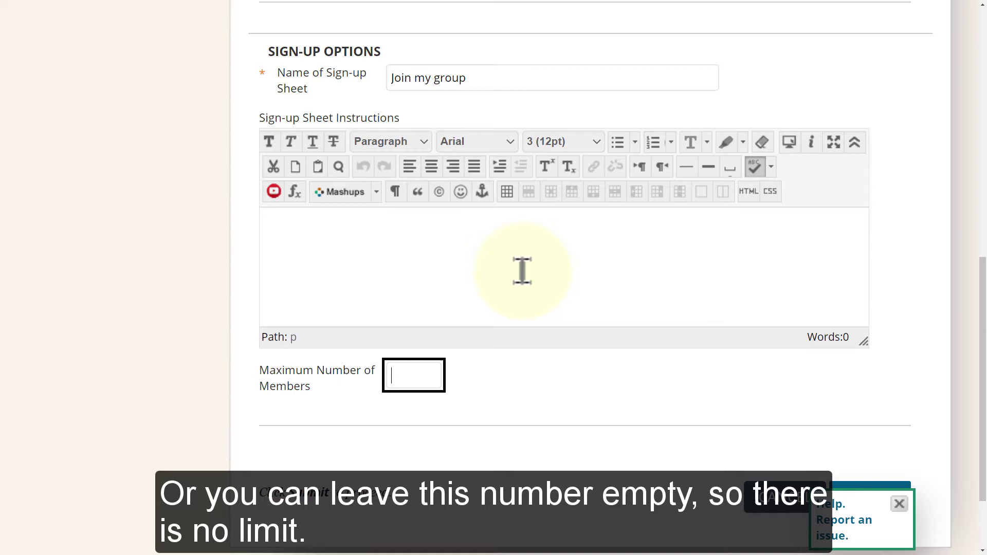
pyautogui.scroll(-2, 532, 308)
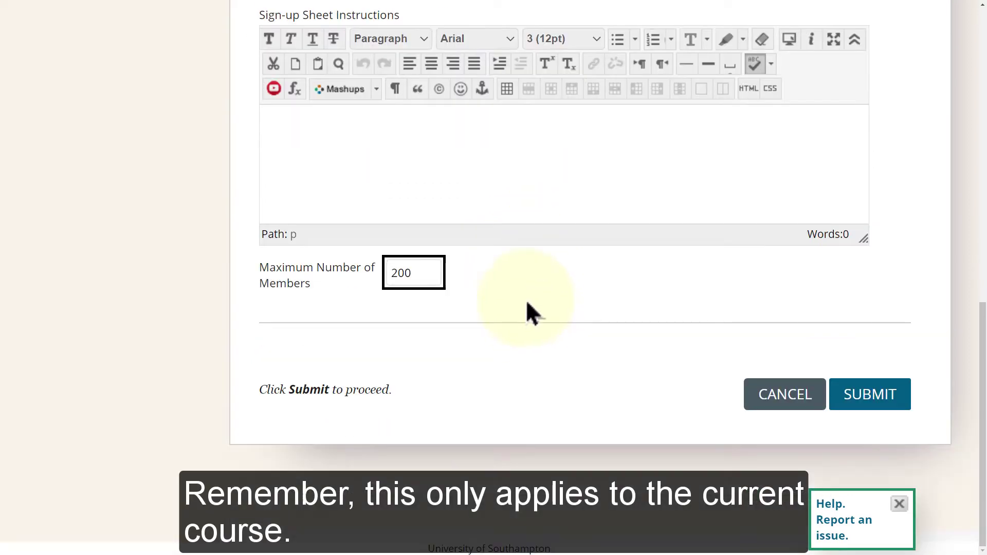
pyautogui.click(489, 204)
pyautogui.write('You can join my group here.')
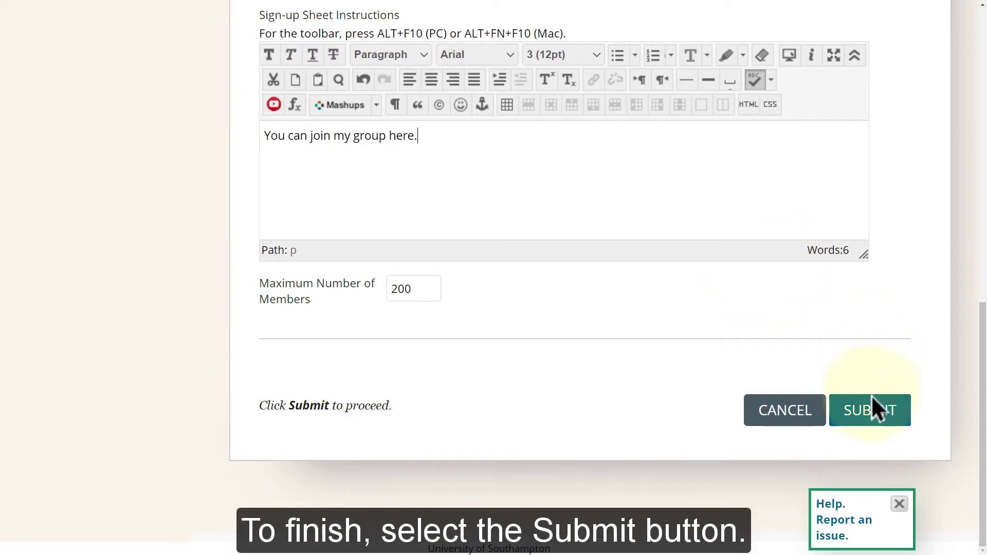
pyautogui.click(872, 418)
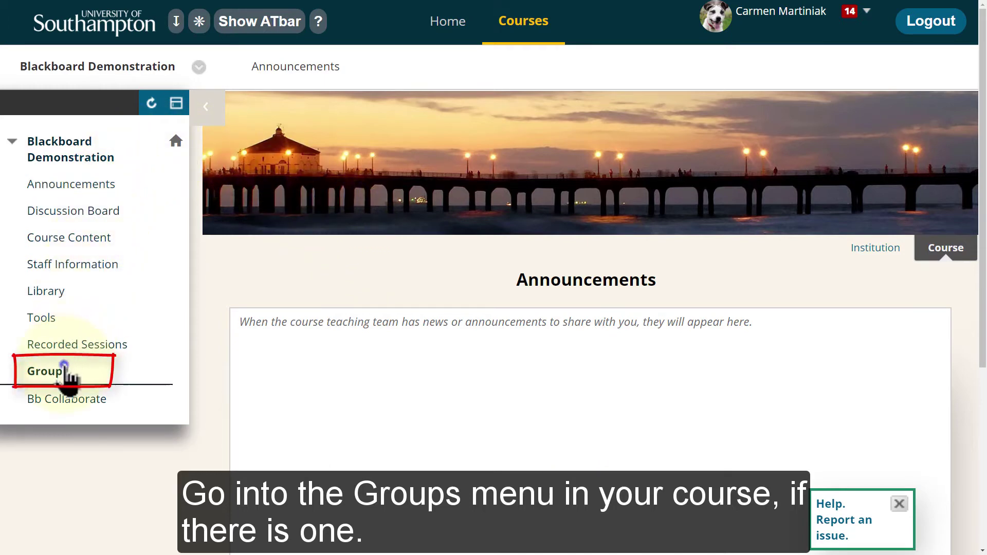
# Return to the course Groups list via the Tools page to see the new study group.
pyautogui.click(65, 371)
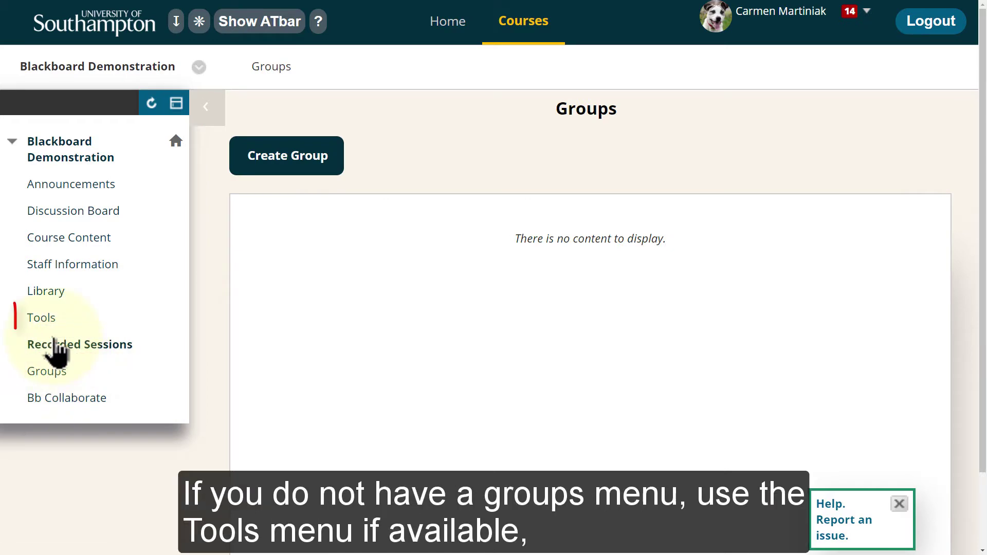
pyautogui.click(46, 321)
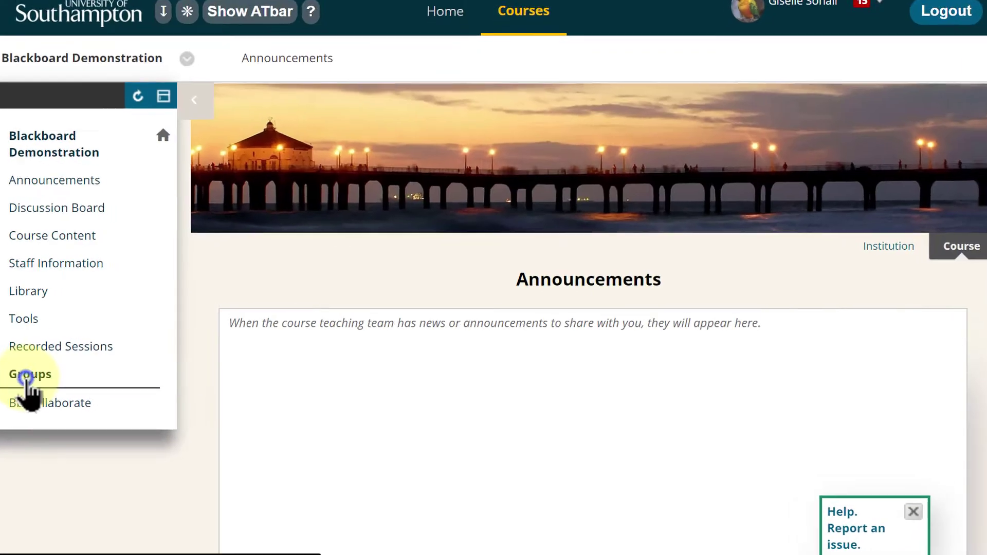
pyautogui.click(30, 373)
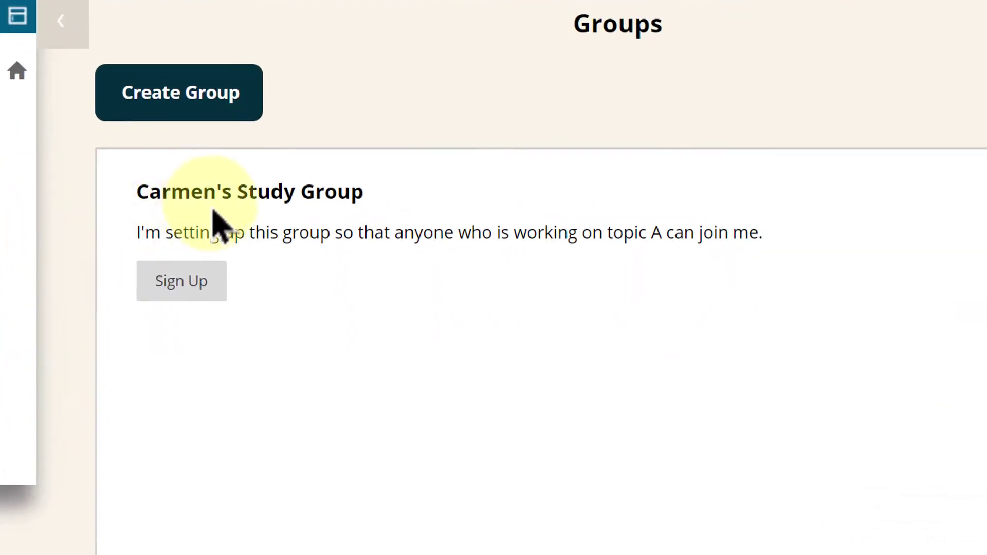
# Sign up for the topic A study group from its Sign-Up Sheet.
pyautogui.click(189, 282)
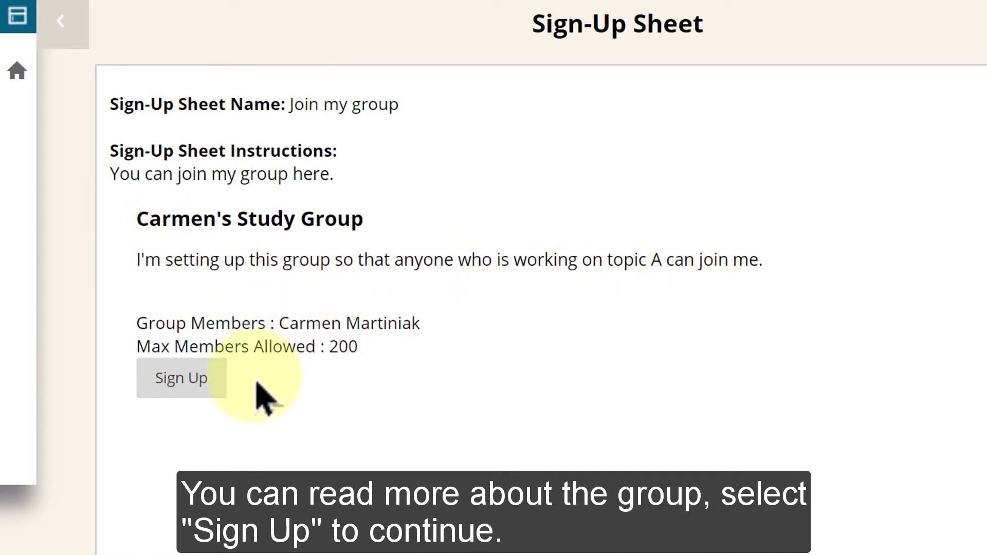
pyautogui.click(200, 381)
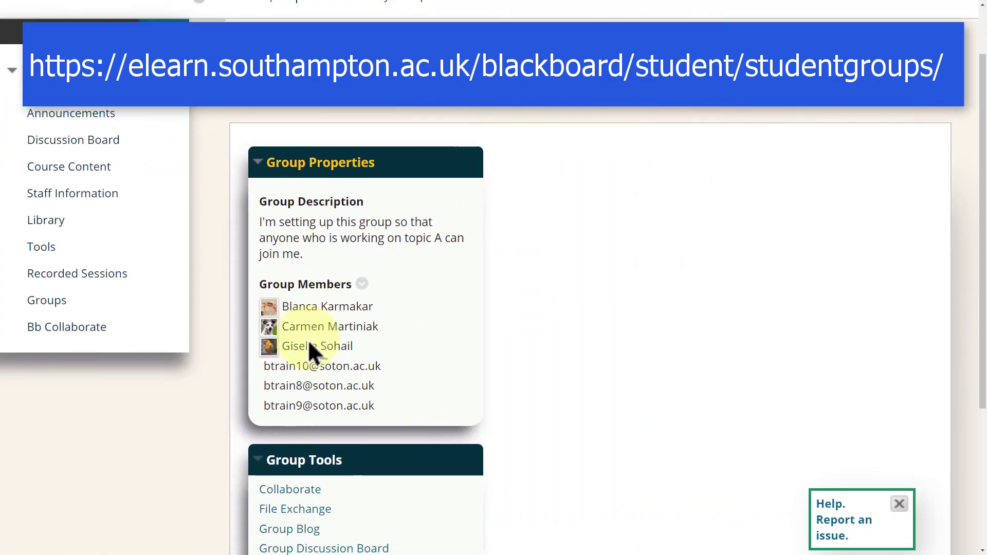
# Drag Group Tools beside Group Properties, then enter the group's Collaborate room and close its sharing panel.
pyautogui.scroll(-3, 307, 340)
pyautogui.moveTo(309, 337); pyautogui.dragTo(570, 138)
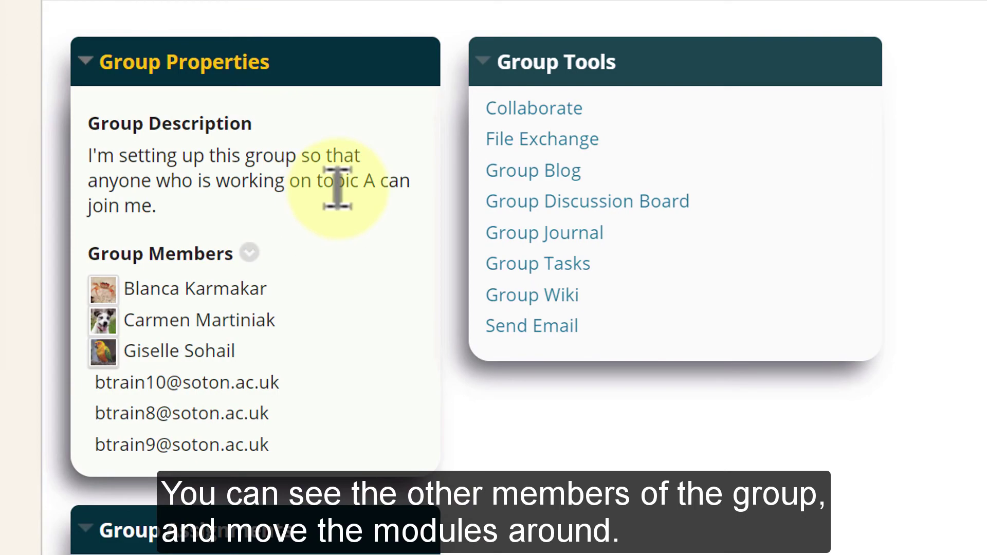
pyautogui.click(501, 109)
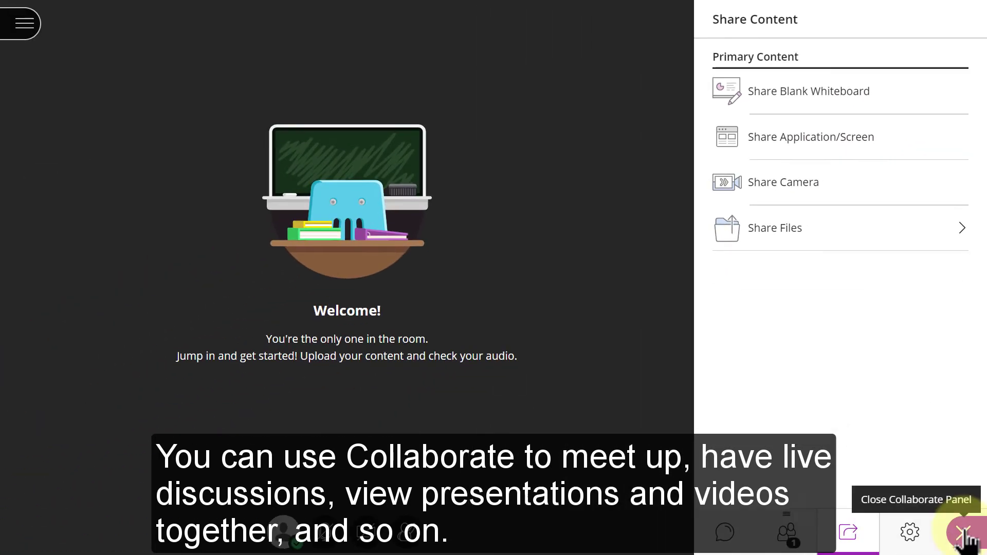
pyautogui.click(964, 533)
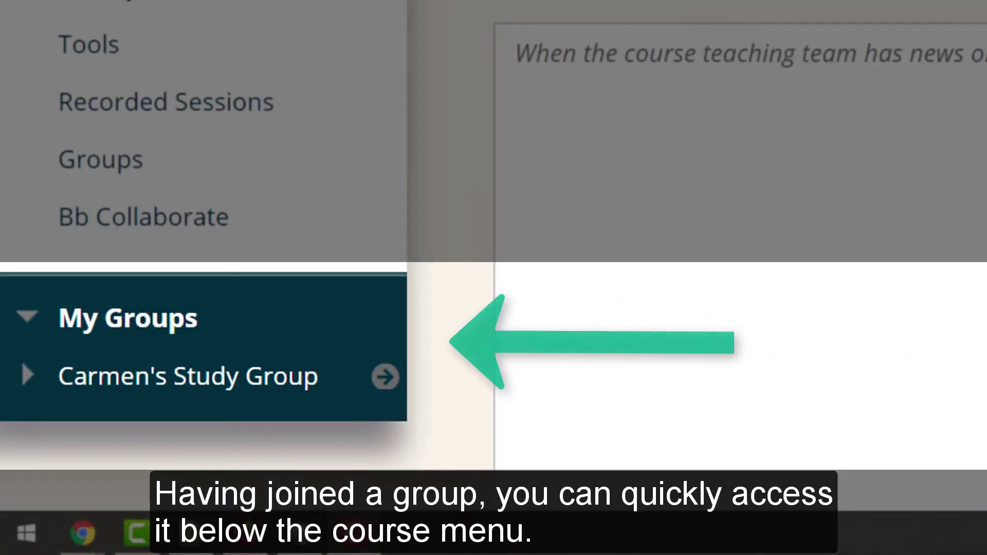
# Go from My Groups to the group discussion board and open the best-Collab-time thread.
pyautogui.scroll(-4, 296, 206)
pyautogui.click(296, 149)
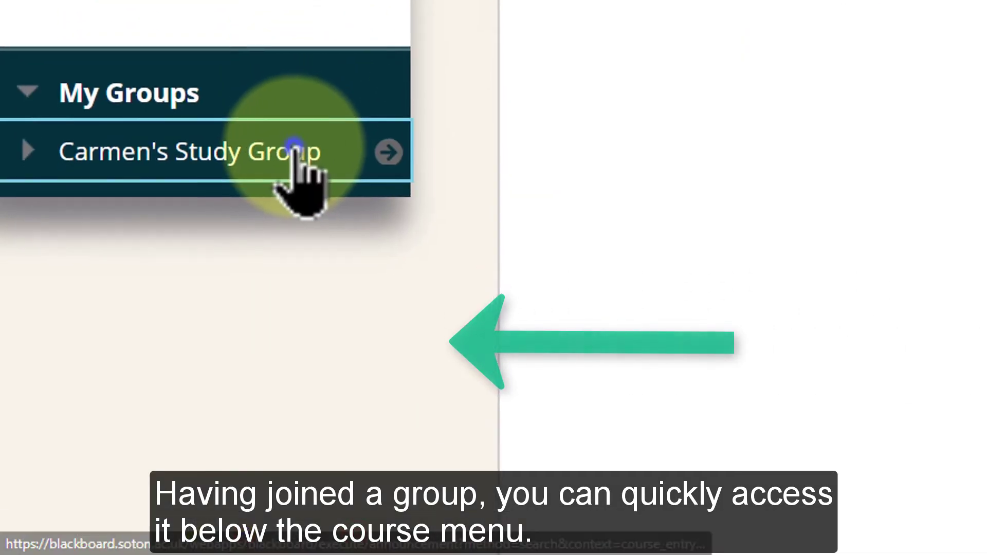
pyautogui.click(401, 135)
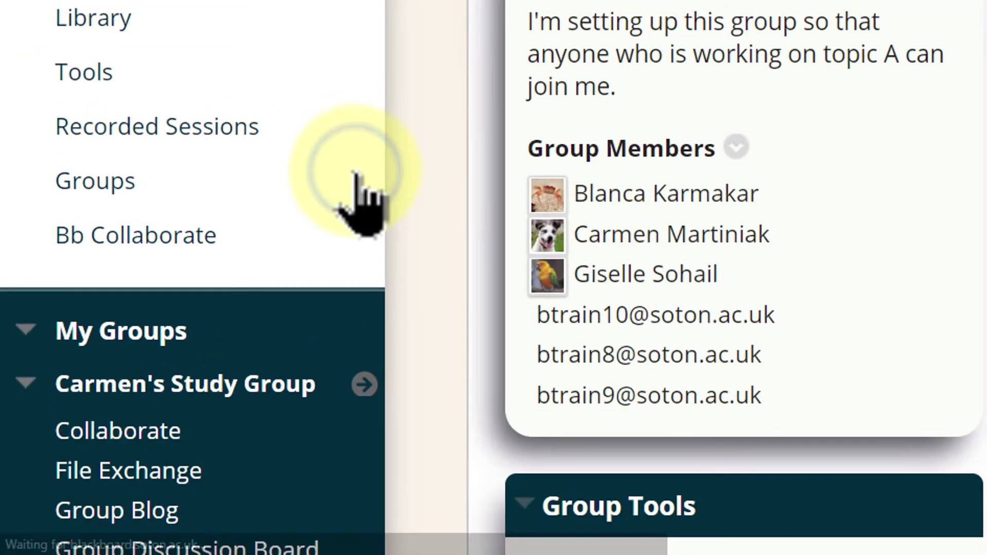
pyautogui.scroll(-5, 350, 244)
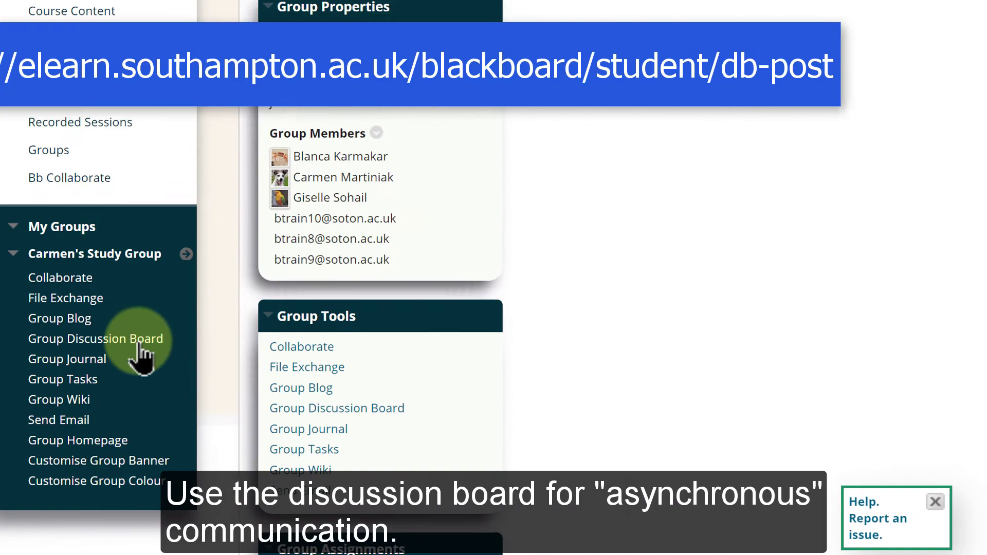
pyautogui.click(130, 354)
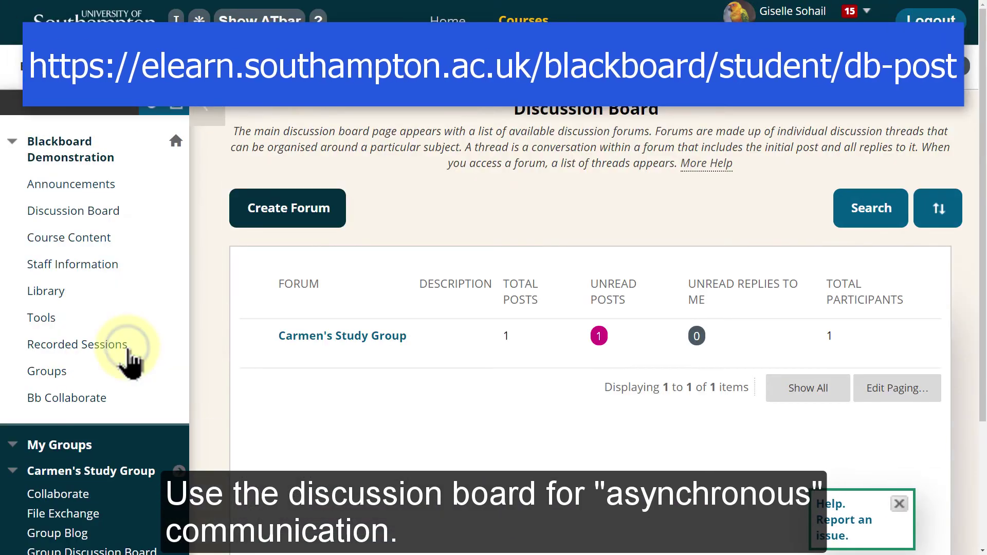
pyautogui.click(287, 337)
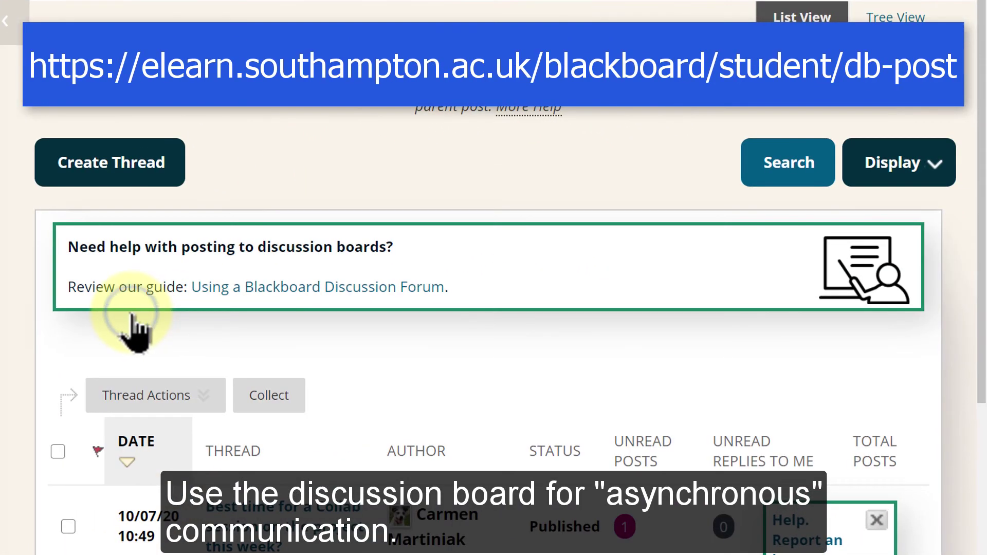
pyautogui.scroll(-1, 136, 328)
pyautogui.scroll(-1, 136, 328)
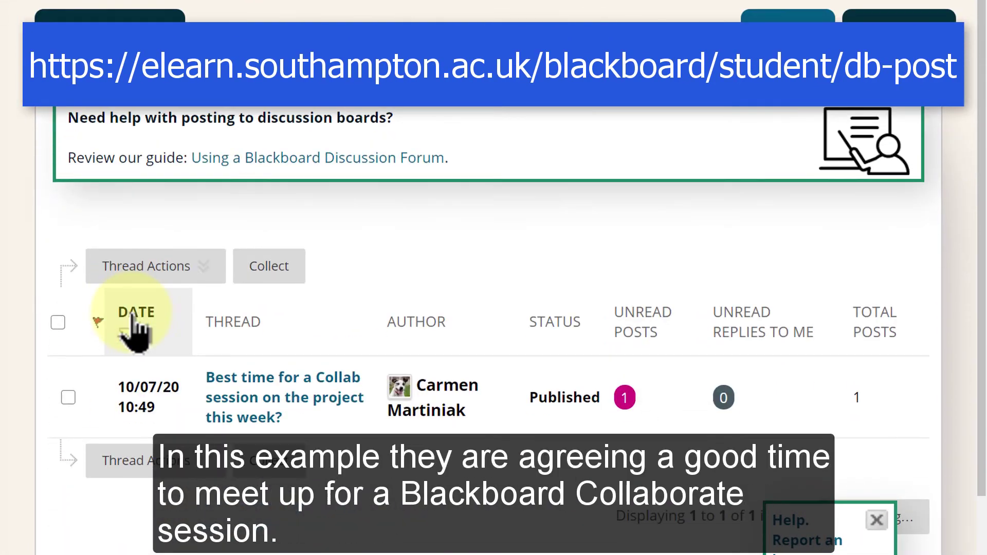
pyautogui.click(259, 403)
# Post a reply proposing Thursday at 3.30 PM, then a follow-up confirming the group Collab meeting.
pyautogui.scroll(-3, 267, 417)
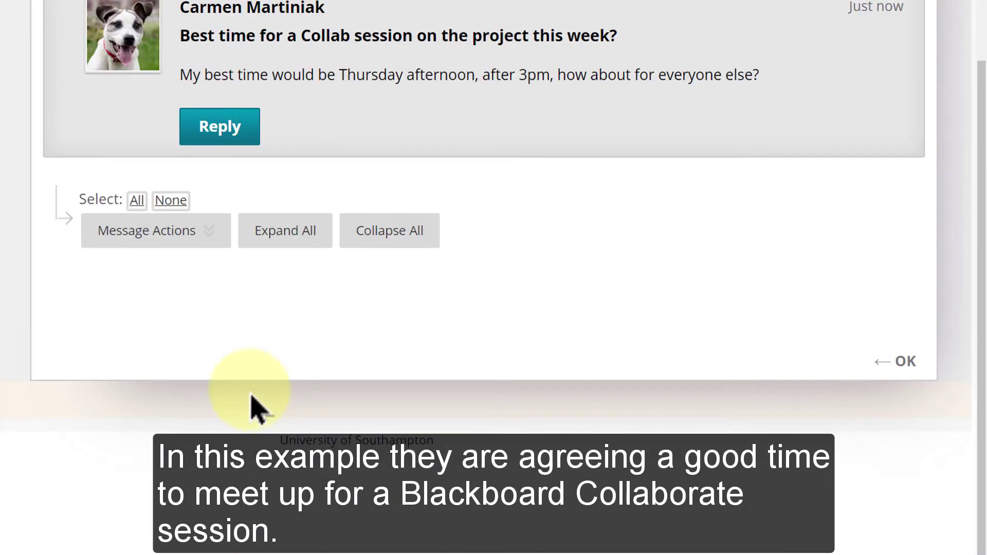
pyautogui.moveTo(418, 145)
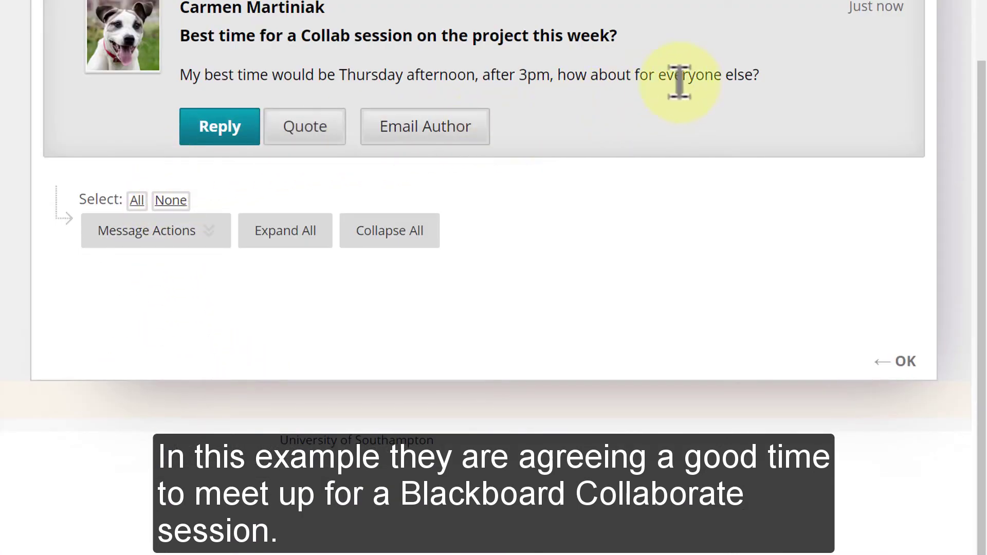
pyautogui.click(233, 129)
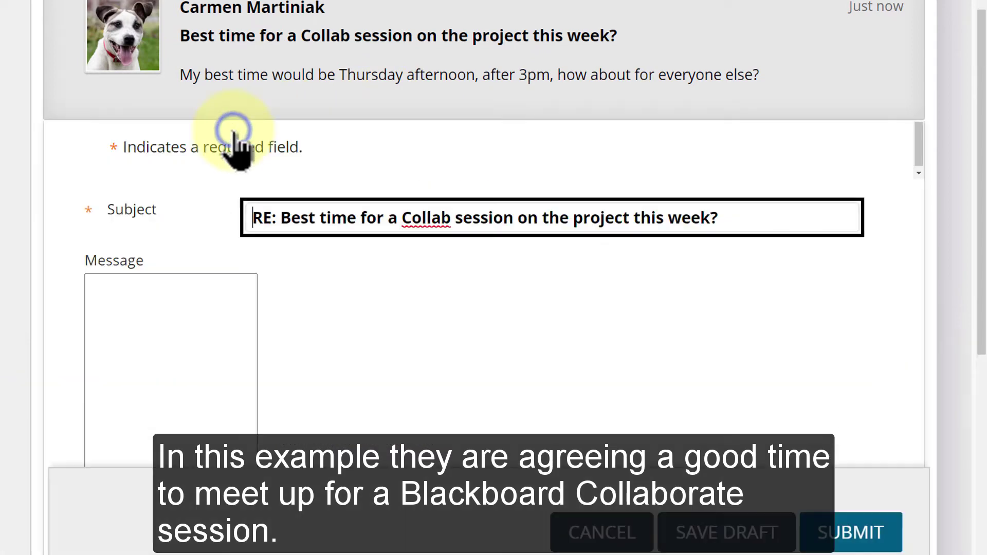
pyautogui.click(228, 372)
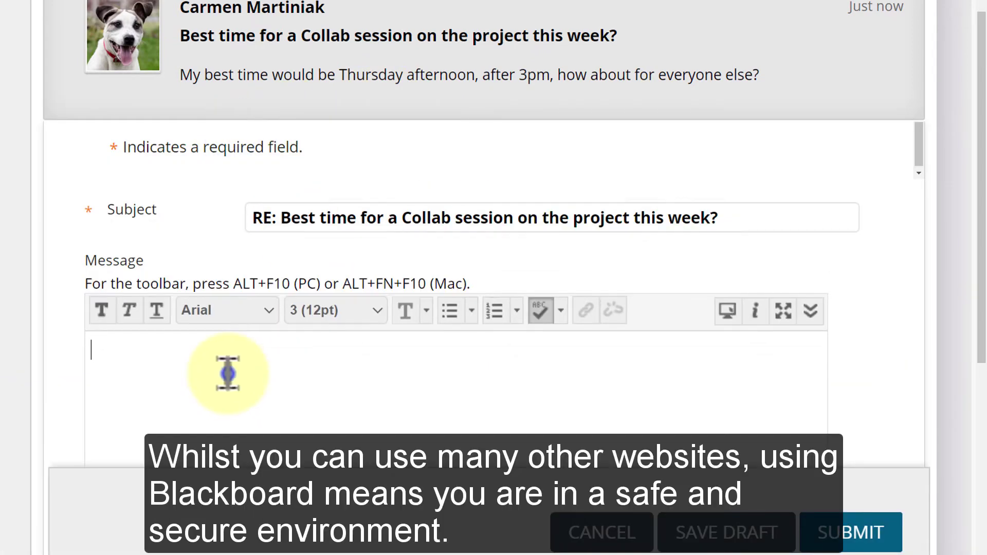
pyautogui.scroll(-4, 729, 119)
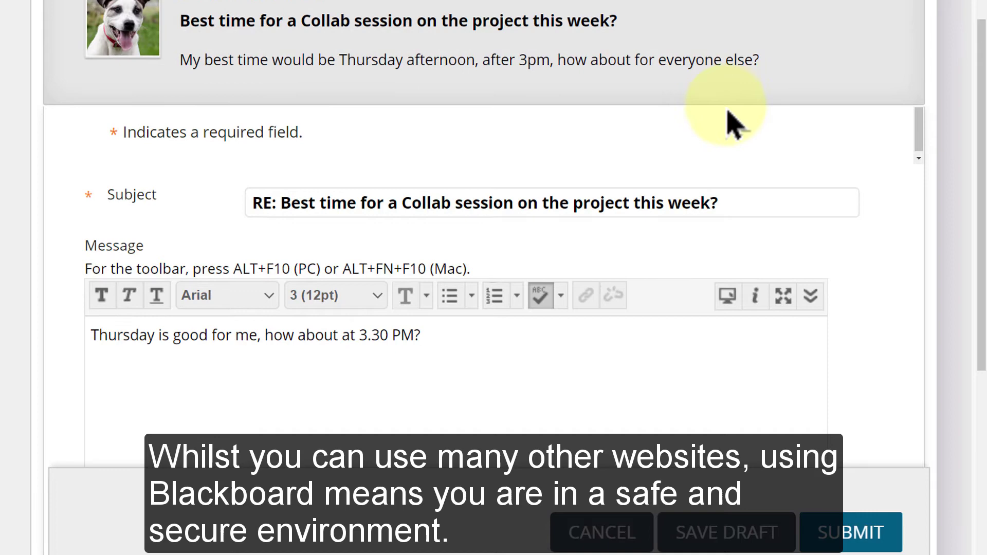
pyautogui.click(870, 535)
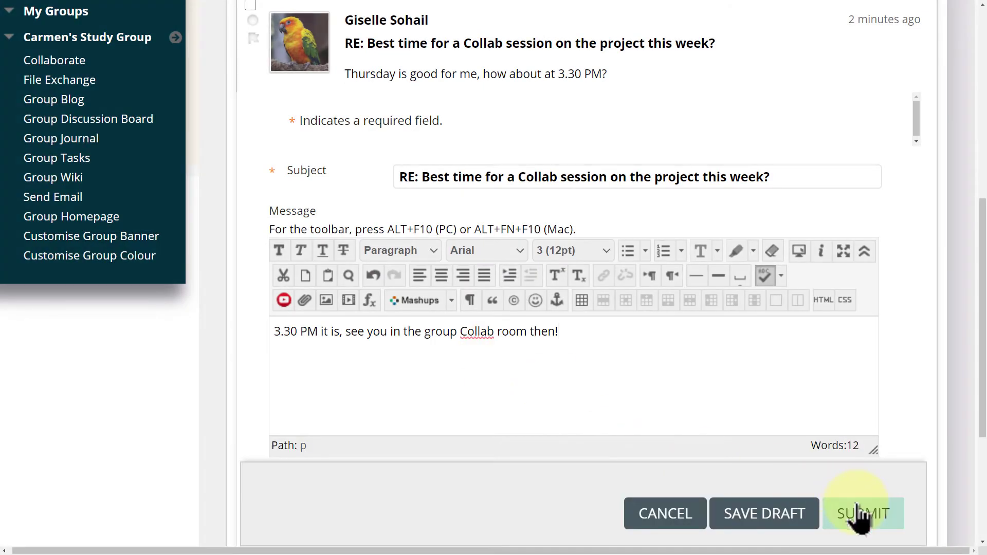
pyautogui.click(860, 514)
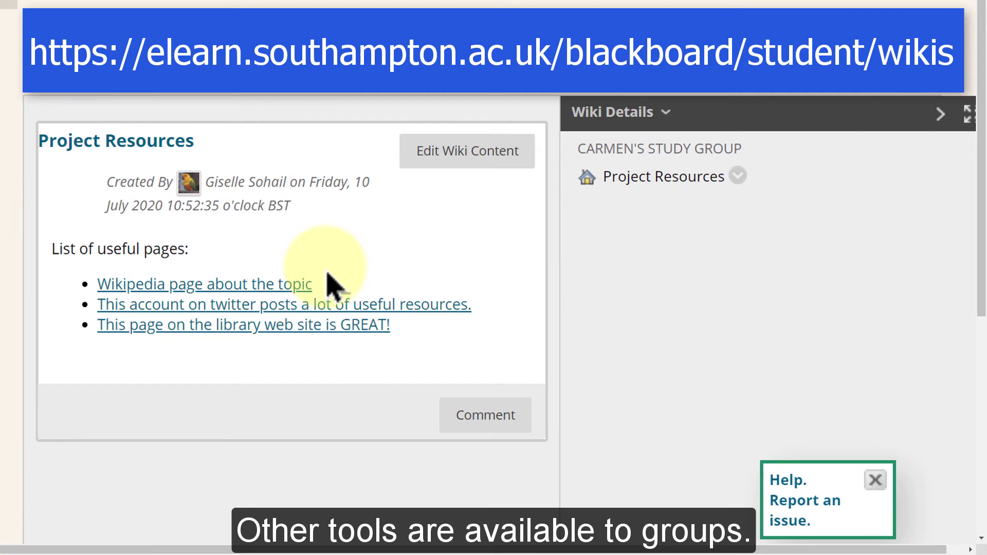
# Edit the Project Resources wiki page and begin a fourth bullet with 'This page'.
pyautogui.click(465, 169)
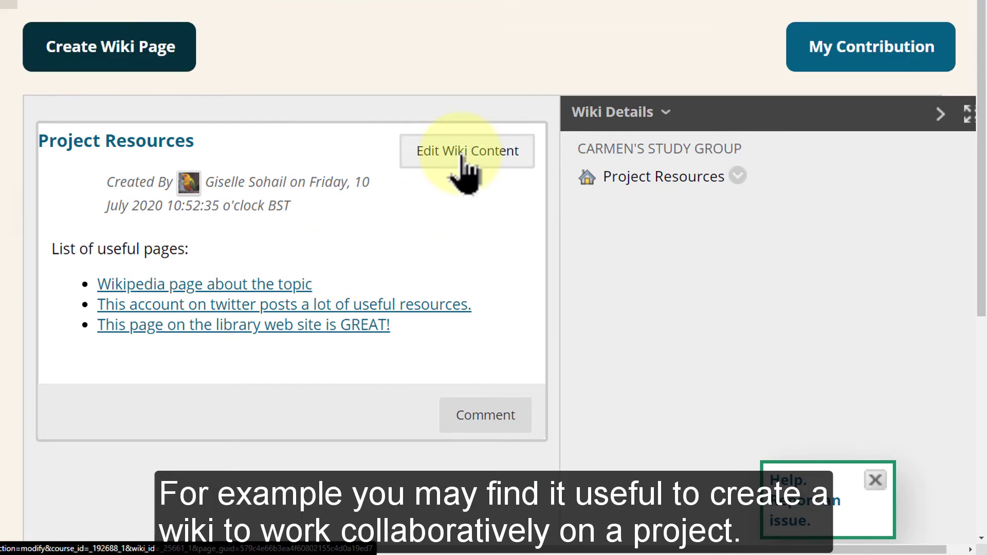
pyautogui.click(464, 162)
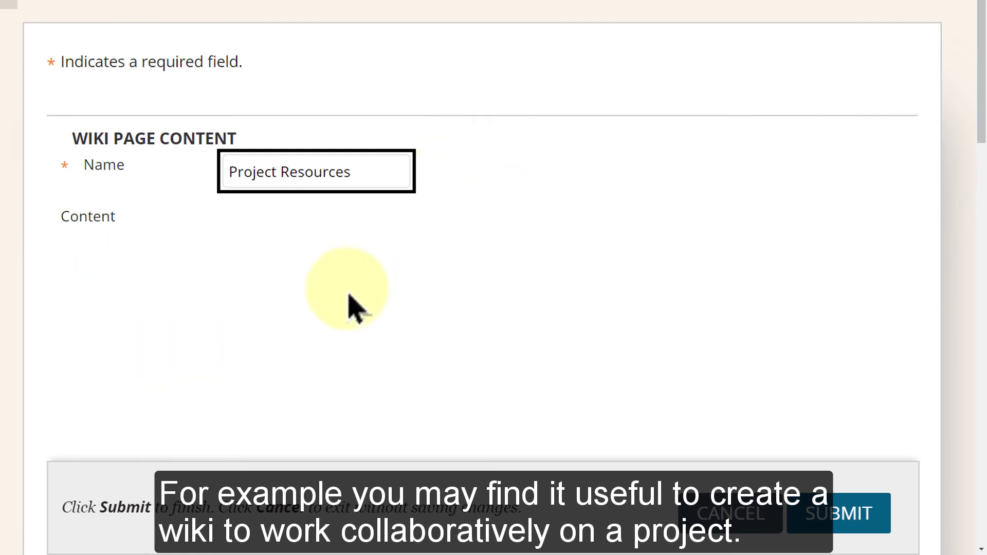
pyautogui.scroll(-3, 596, 207)
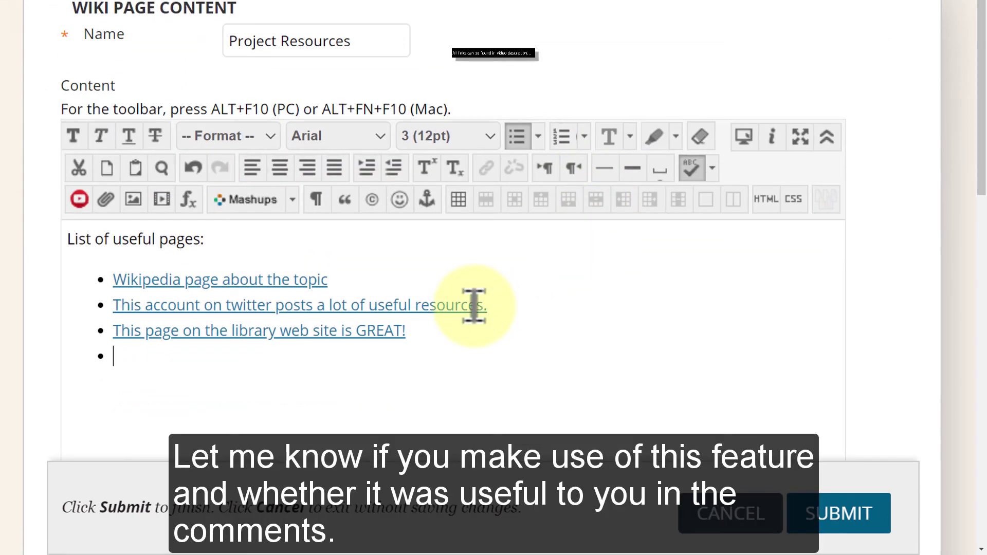
pyautogui.write('This page')
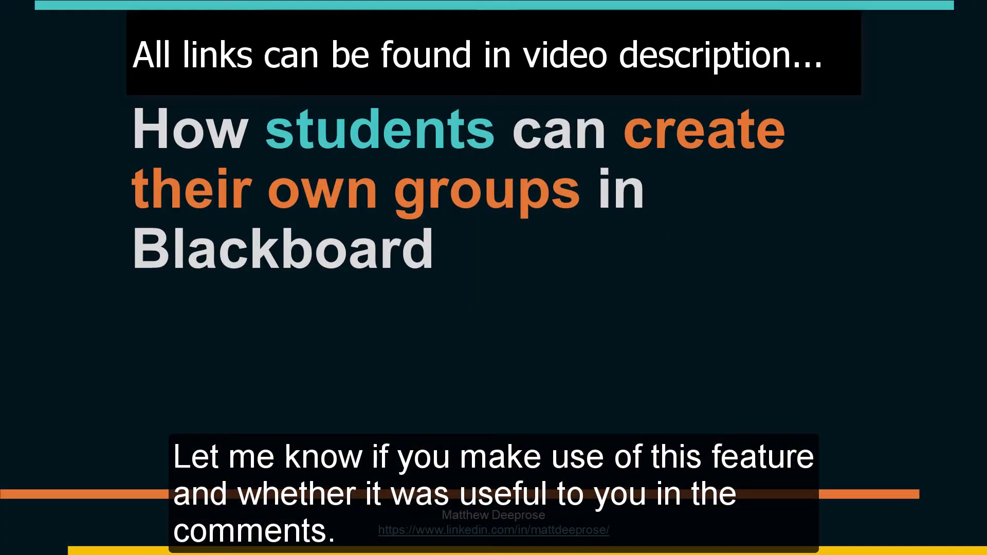